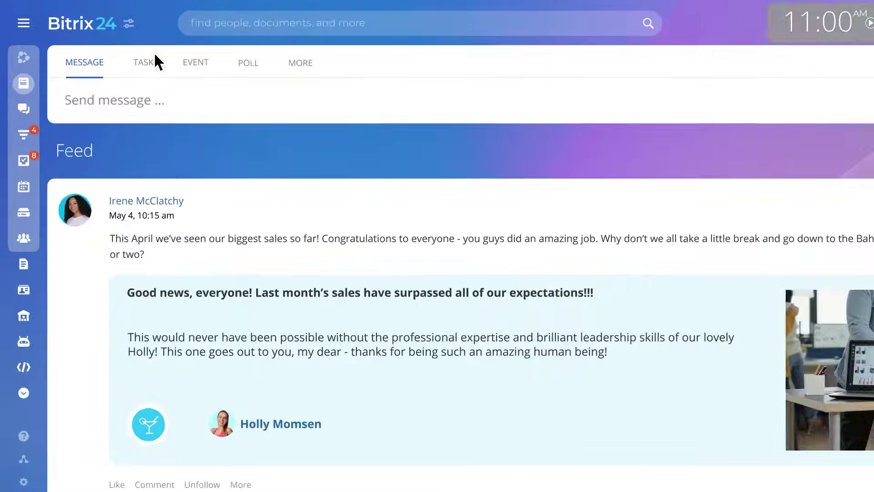
- Switch off the Inventory management tool in workspace Settings and save the change
click(82, 15)
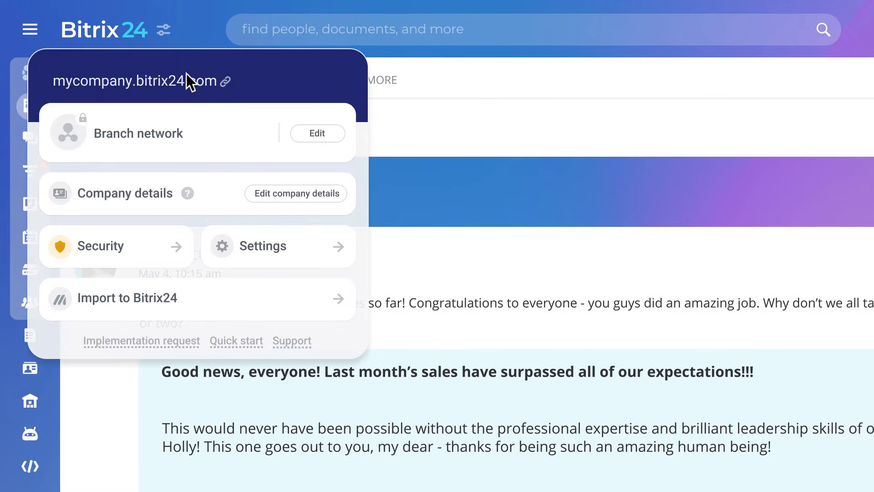
click(303, 252)
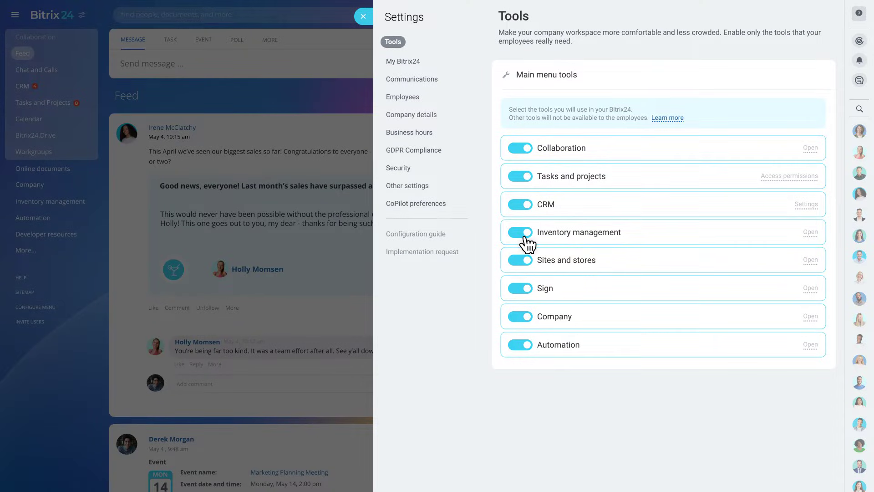
click(528, 244)
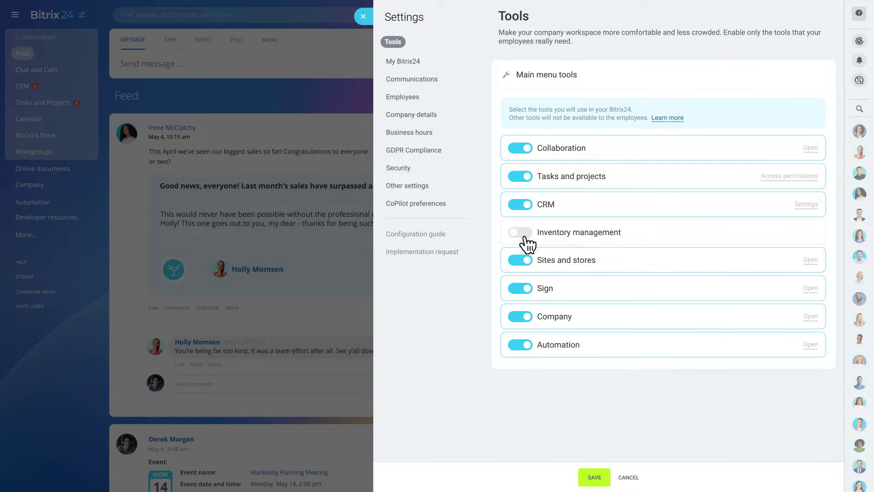
click(594, 477)
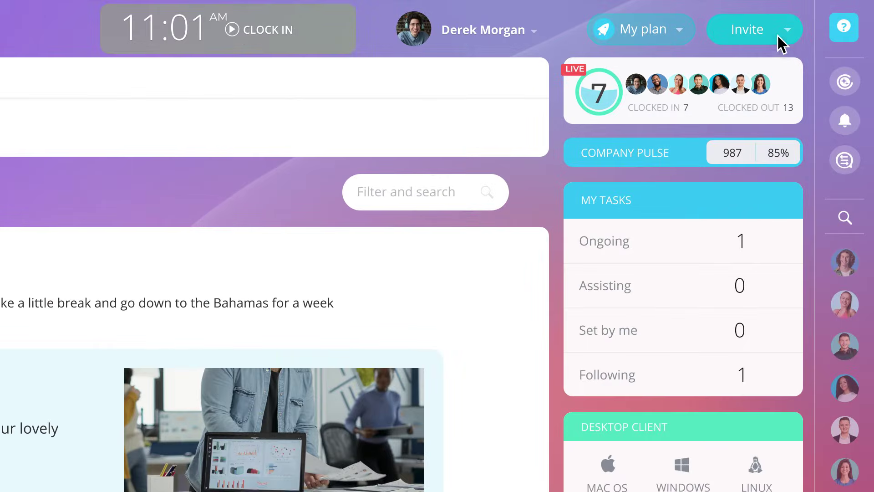
- Send email invitations to three new colleagues via the email or phone number invite form
click(781, 41)
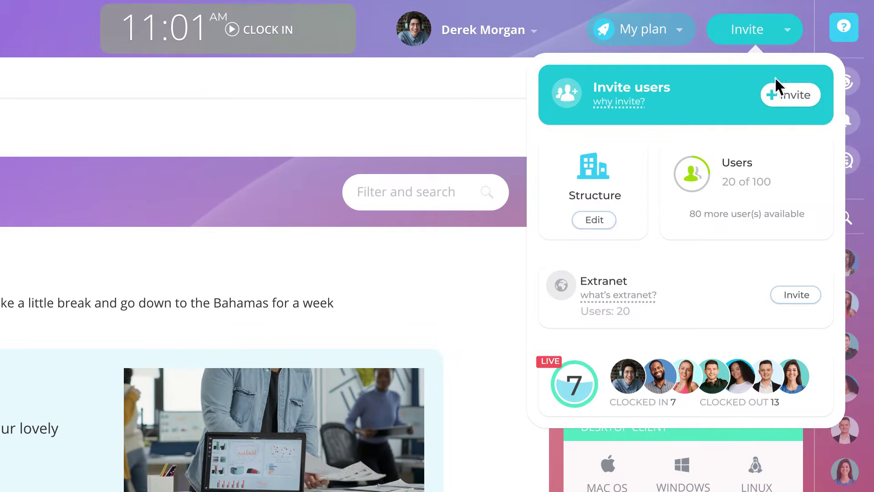
click(780, 101)
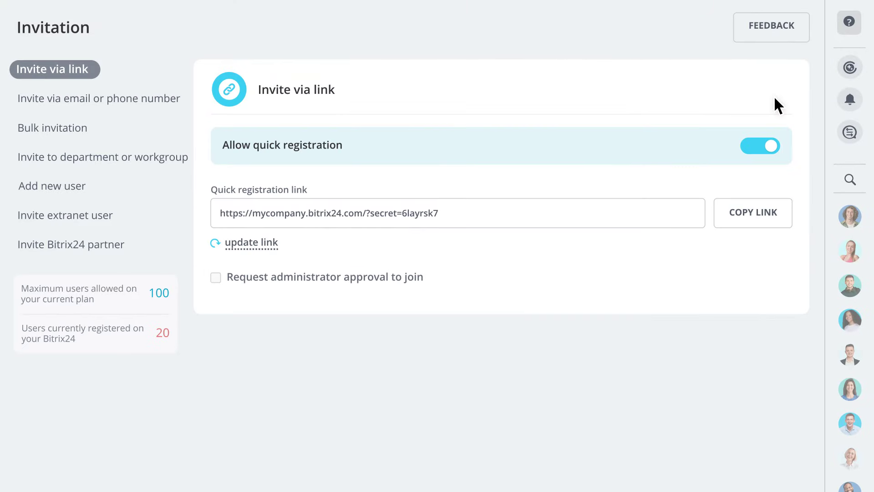
click(131, 106)
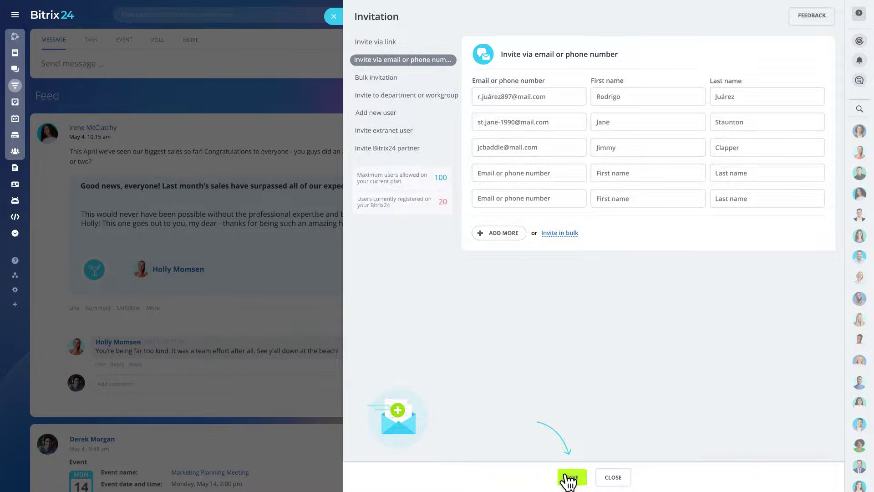
click(569, 476)
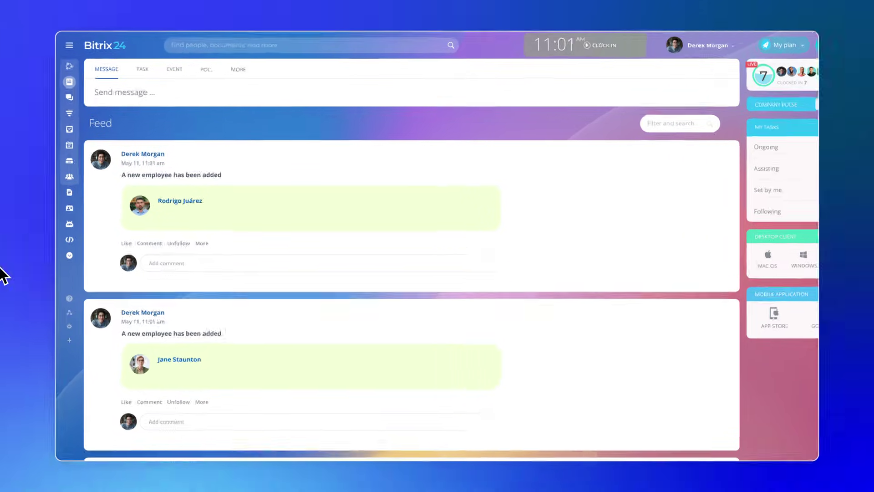
- Create a group chat with the three new colleagues and start a video call in it
click(22, 112)
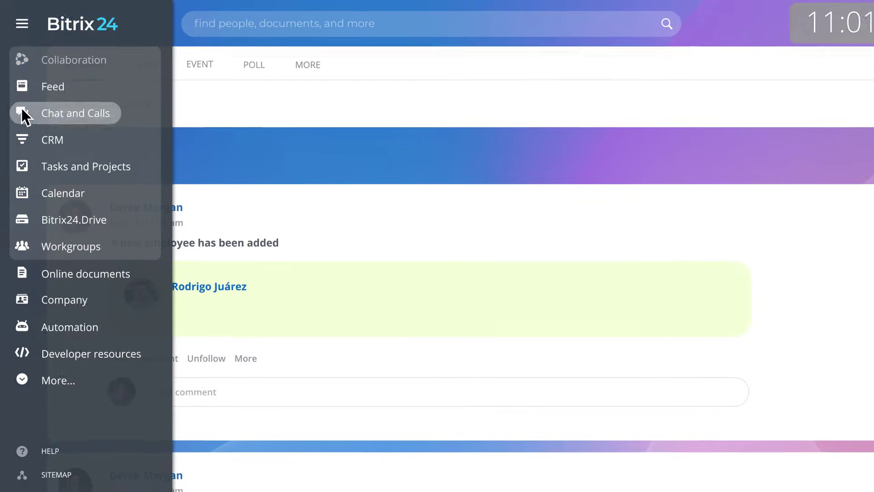
click(251, 27)
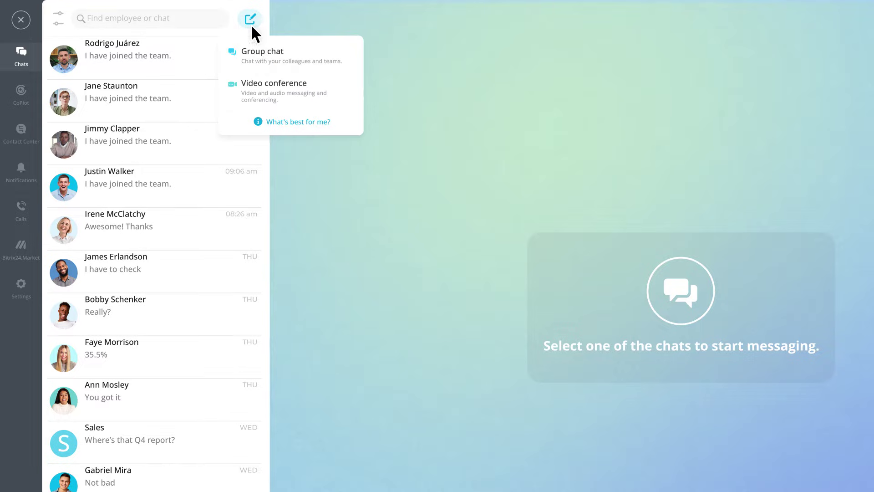
click(261, 62)
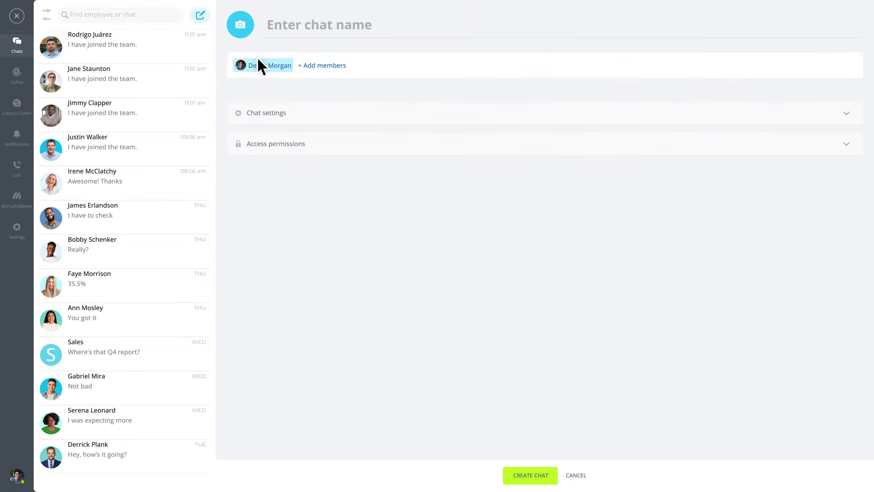
click(304, 66)
click(319, 97)
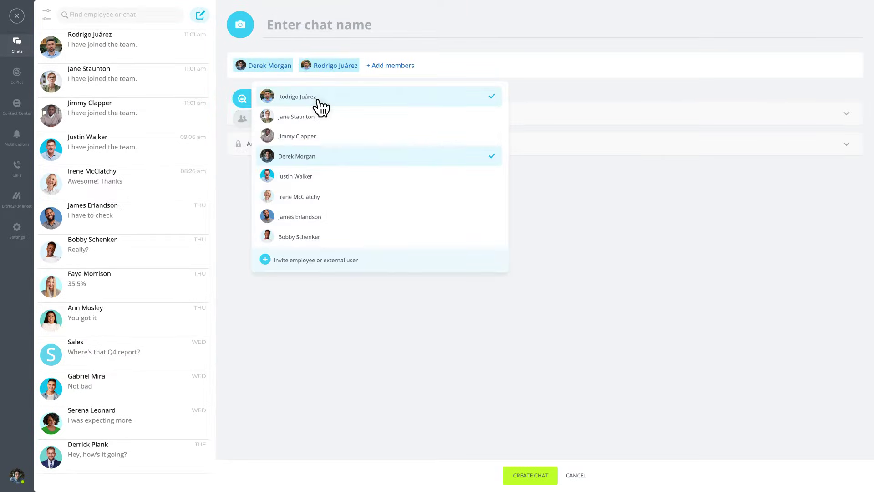
click(324, 118)
click(325, 135)
click(530, 474)
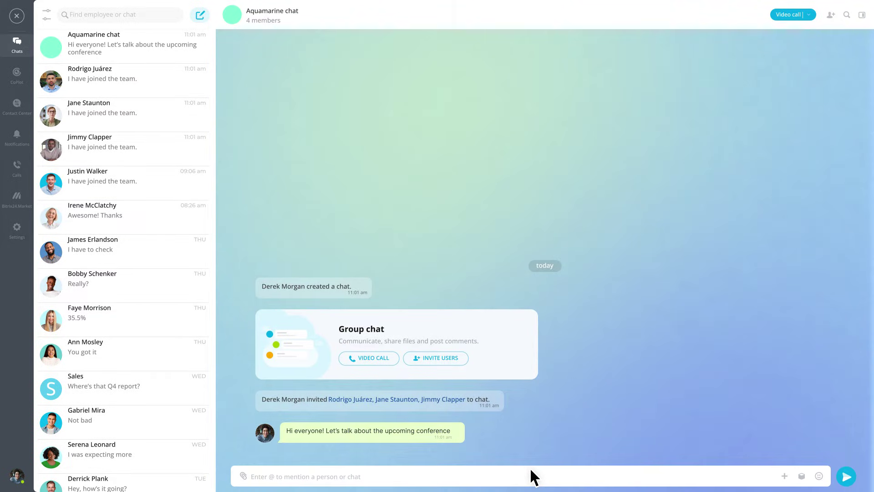
click(780, 18)
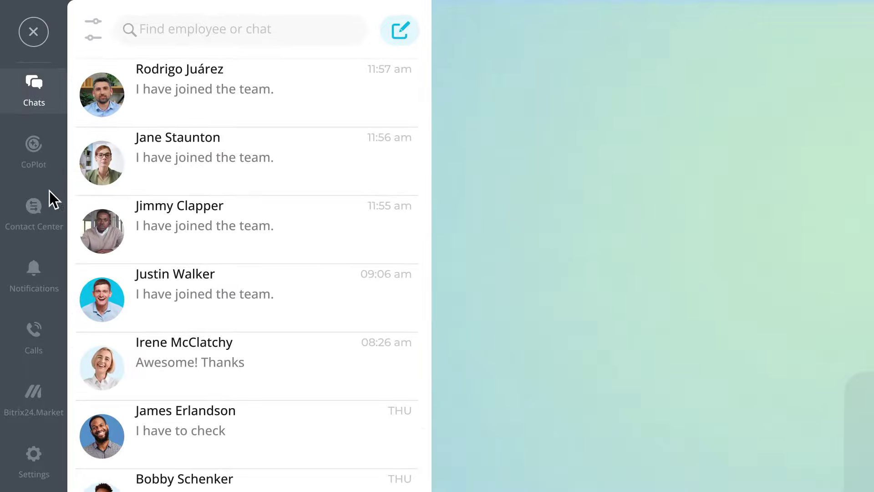
- Ask CoPilot for ten summer coffee-shop offer ideas, then rework idea #3 for young light-roast fans
click(55, 163)
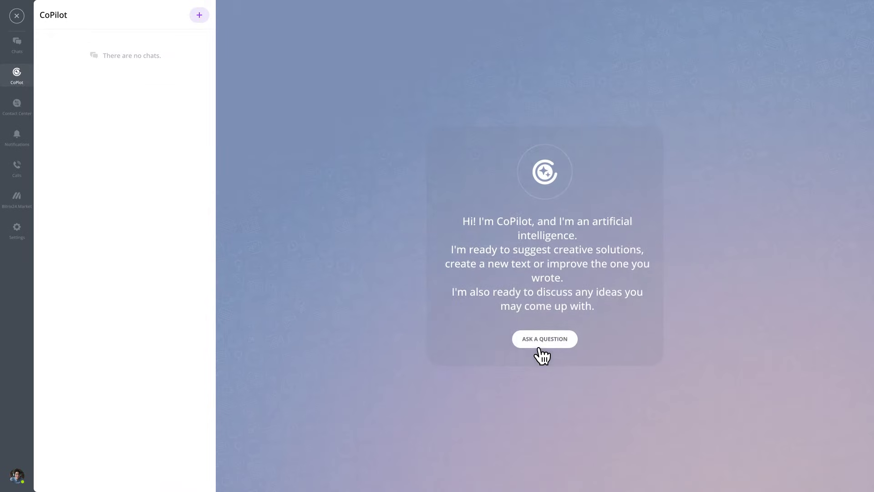
click(542, 338)
click(242, 476)
text(Assume the role of a marketing manager at a coffee shop and create 10 ideas for a summer special offer)
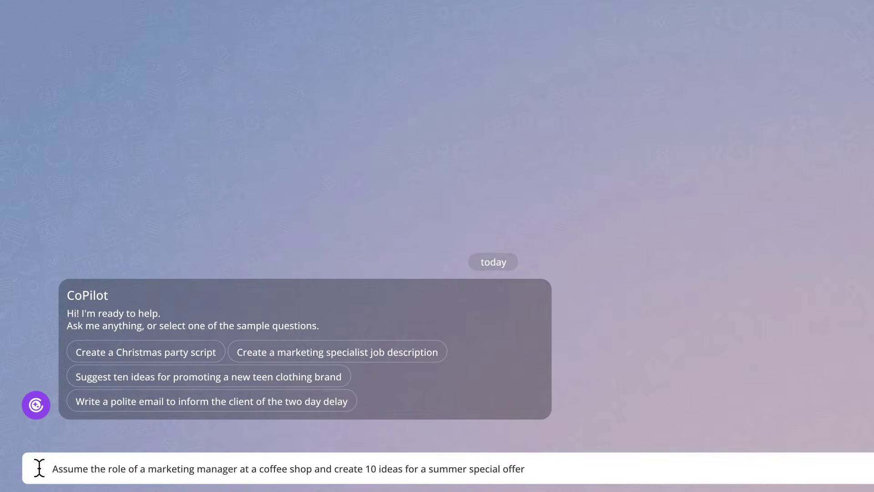
key(Return)
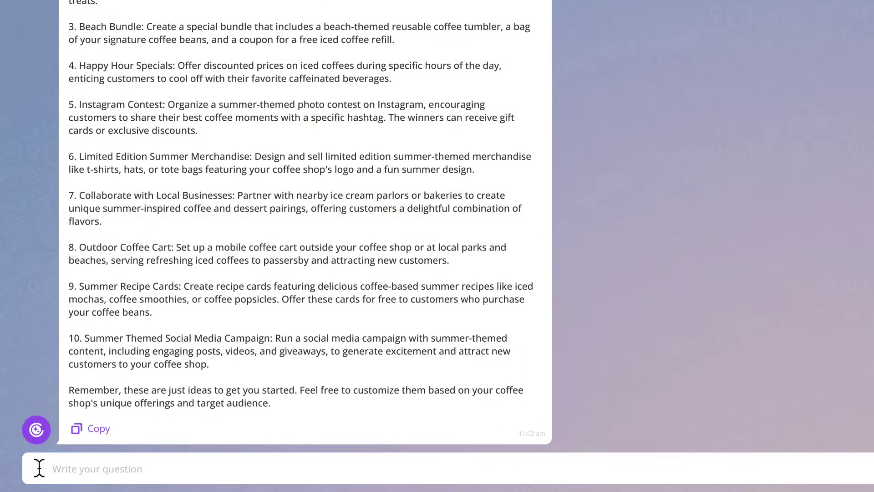
text(Take idea #3 and make it appeal to young people who are fans of light roast coffee)
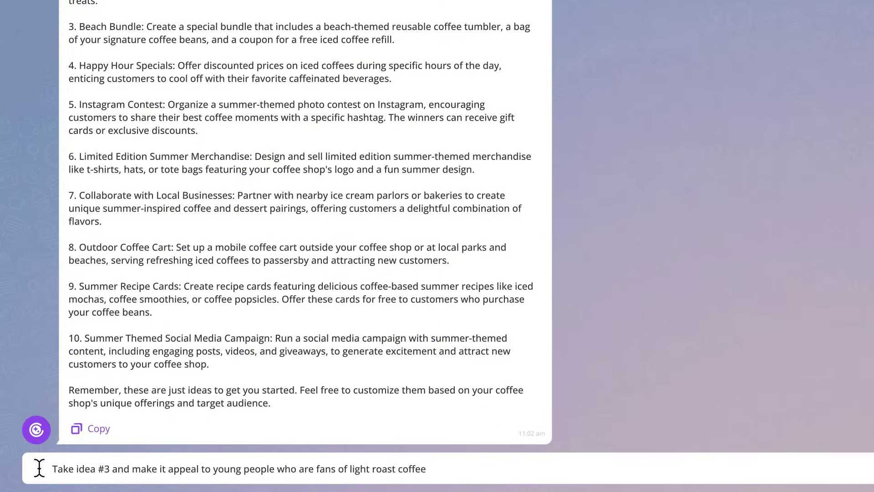
key(Return)
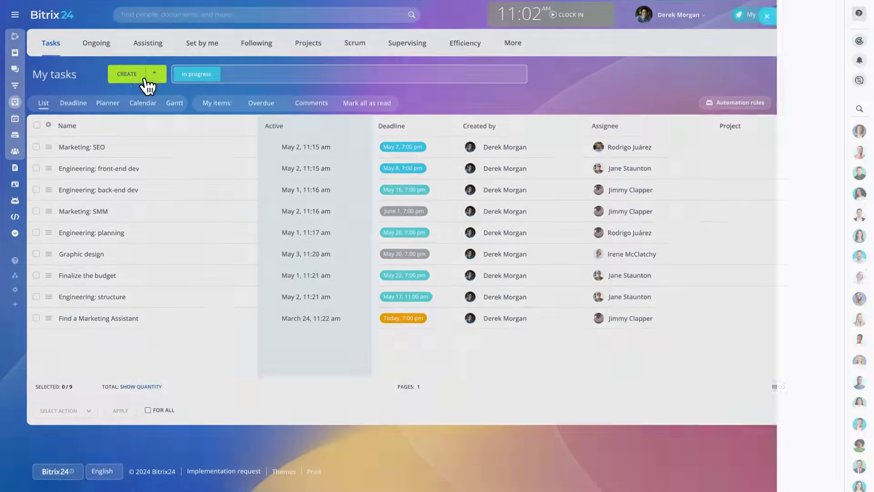
- Draft task 'Prepare sales report' with a Q3 sales report description and 5/4/2024 7:00 pm deadline
click(145, 81)
text(Prepare sales report)
click(127, 91)
text(We need a comprehensive sales report for Q3, with individual charts and detailed sales breakdown by product categories.)
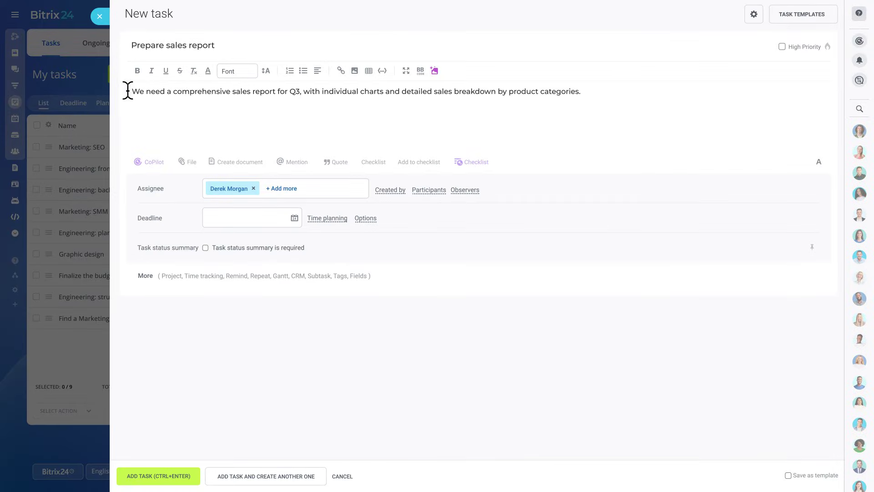
click(230, 188)
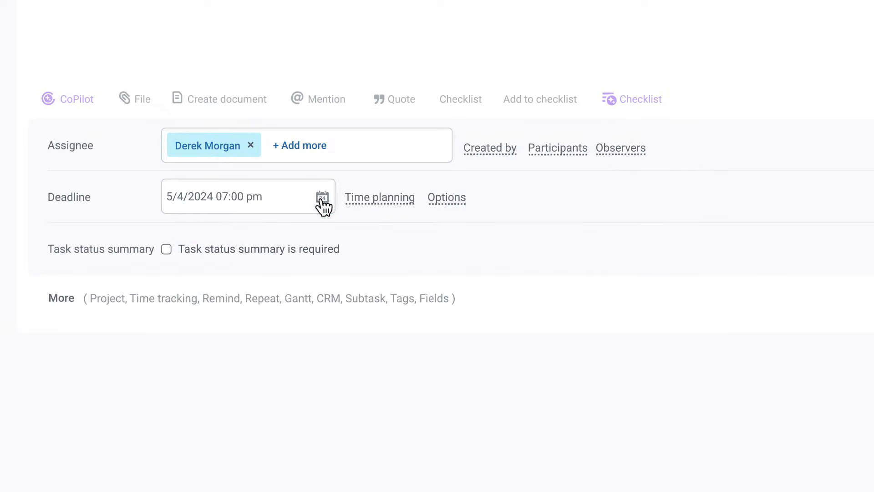
- Enable 5 hours of planned time, create the task, and start its time tracker
click(61, 298)
scroll(72, 273, down, 5)
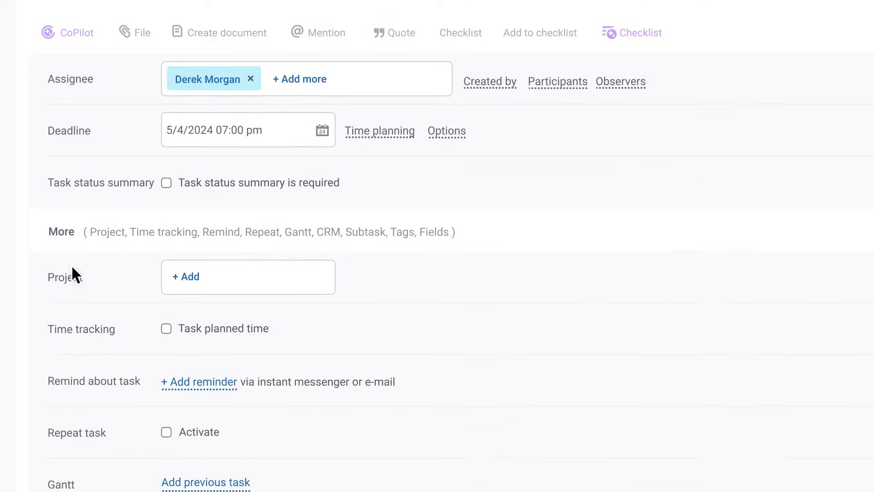
click(166, 196)
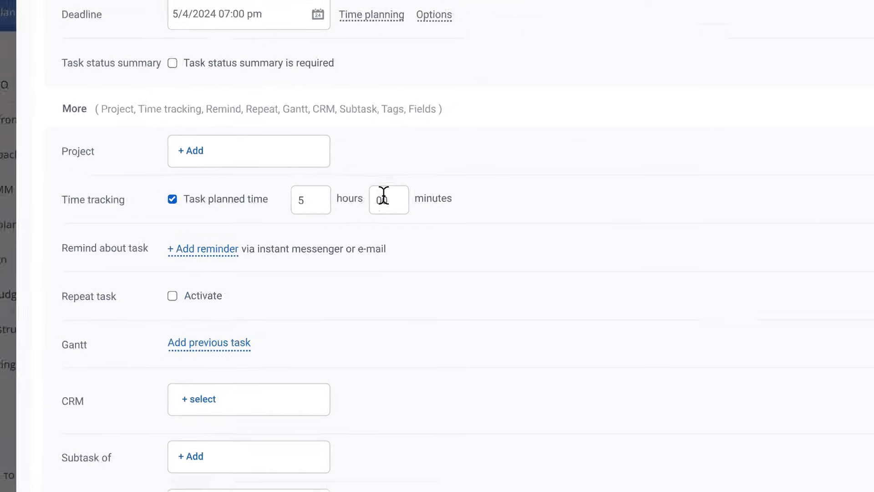
click(187, 480)
click(225, 196)
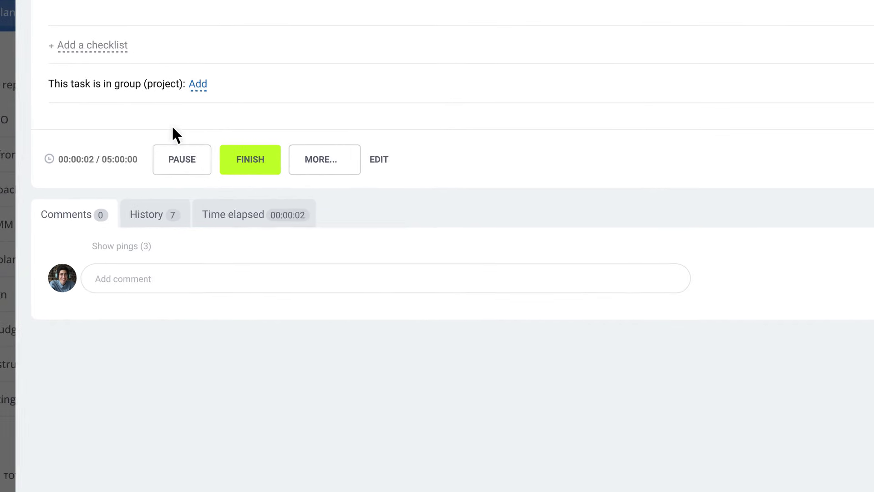
- Return to my tasks and view them grouped by deadline and on a Gantt chart
click(98, 20)
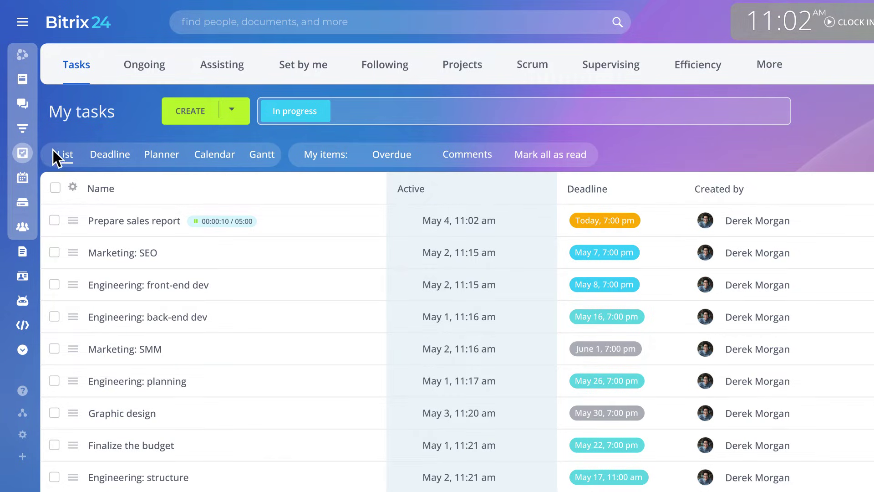
click(109, 159)
click(256, 157)
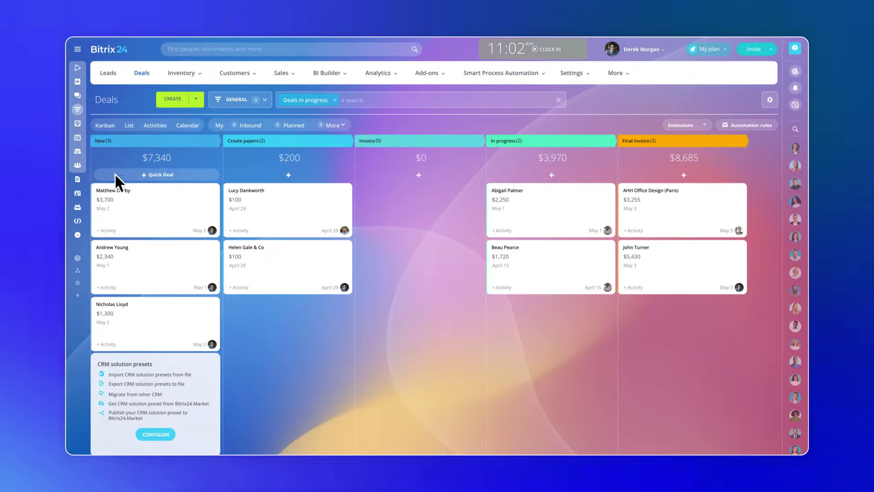
- Add a 'Premium package' quick deal worth 250 for an existing contact in the New stage
click(115, 175)
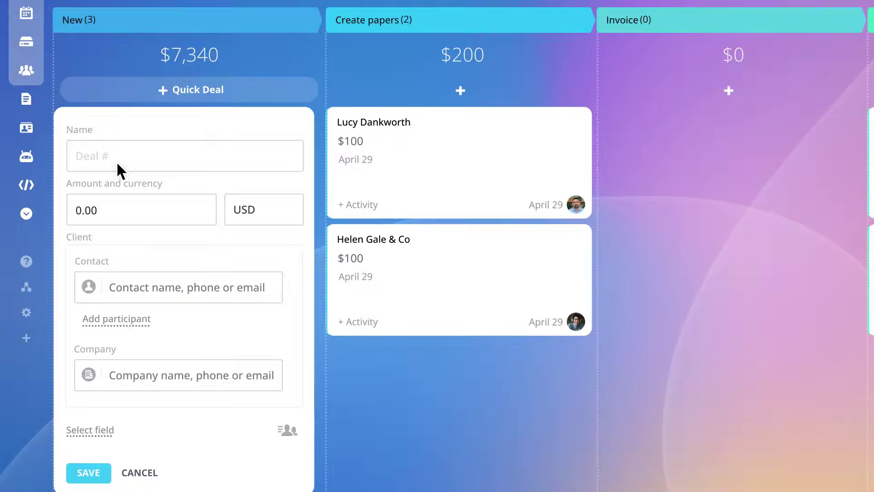
text(Premium package)
click(68, 206)
text(250)
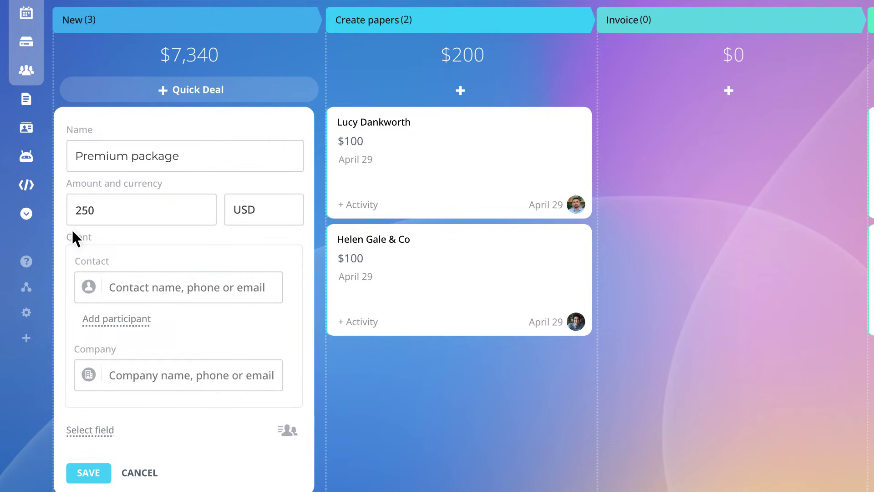
click(80, 273)
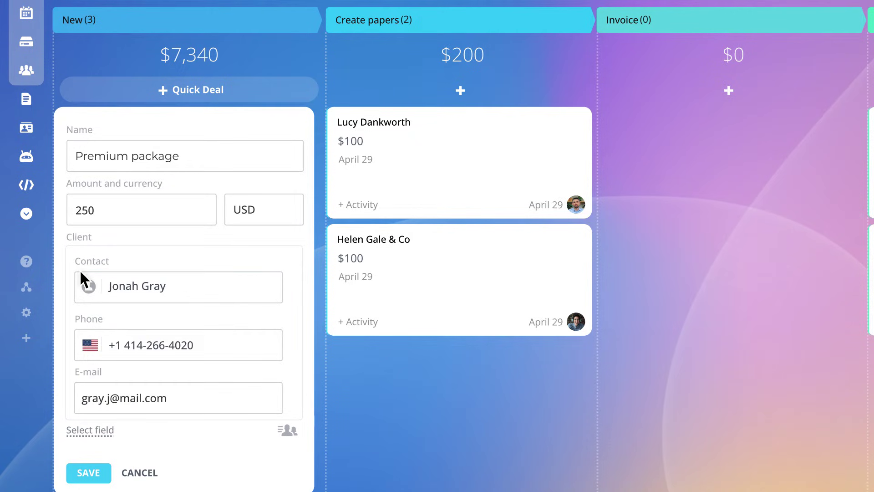
click(88, 472)
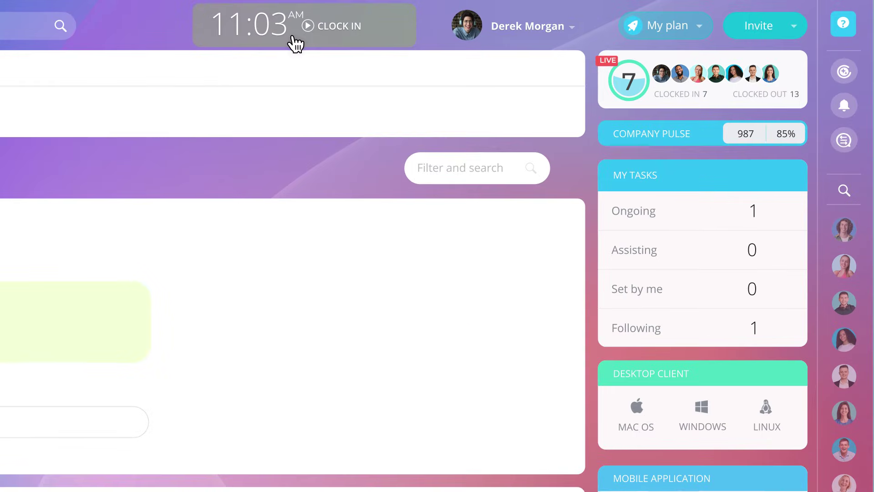
- Clock in, take a break, resume work, and clock out for the day
click(294, 39)
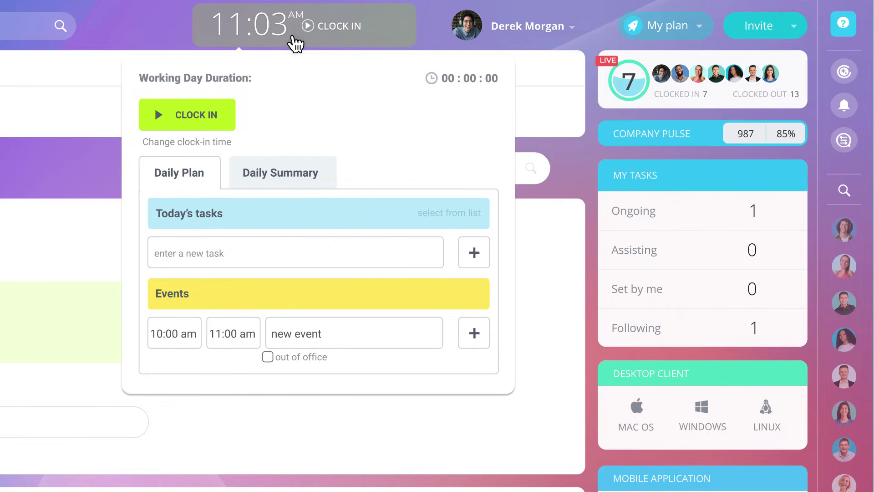
click(189, 123)
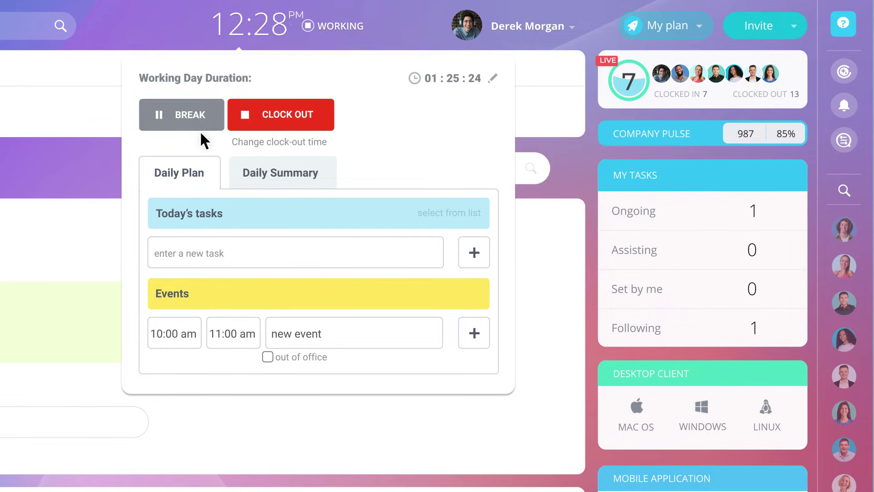
click(190, 119)
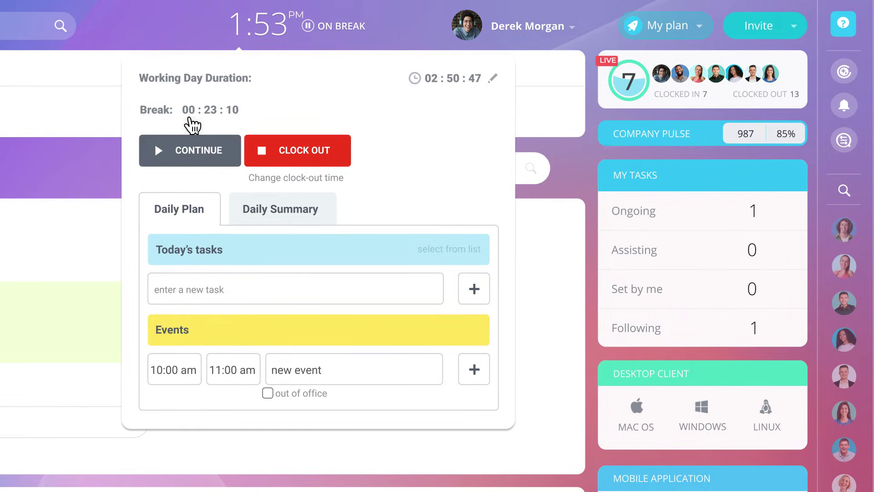
click(204, 143)
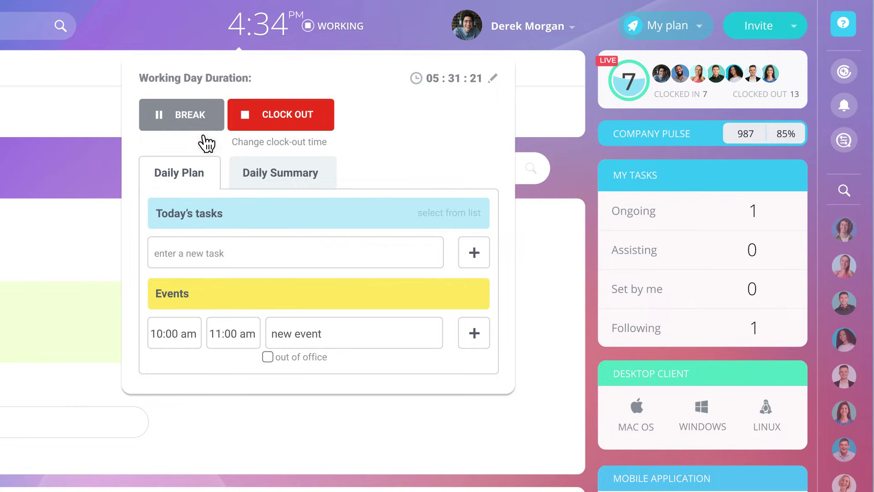
click(241, 121)
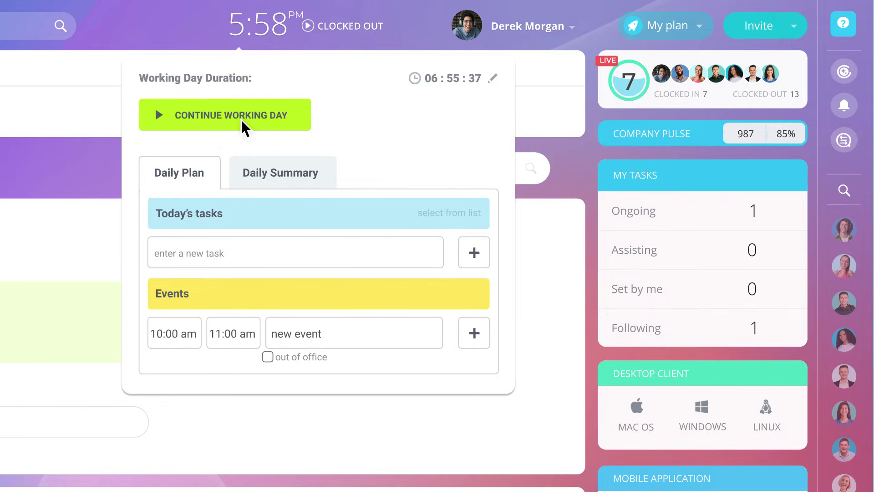
mouse_move(13, 109)
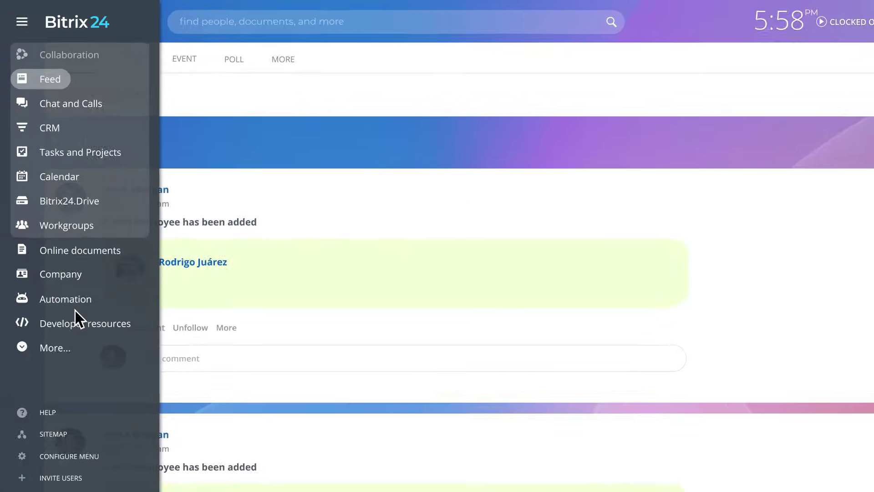
- Open an employee's May 4 daily report from the Worktime report under Time and reports
click(44, 185)
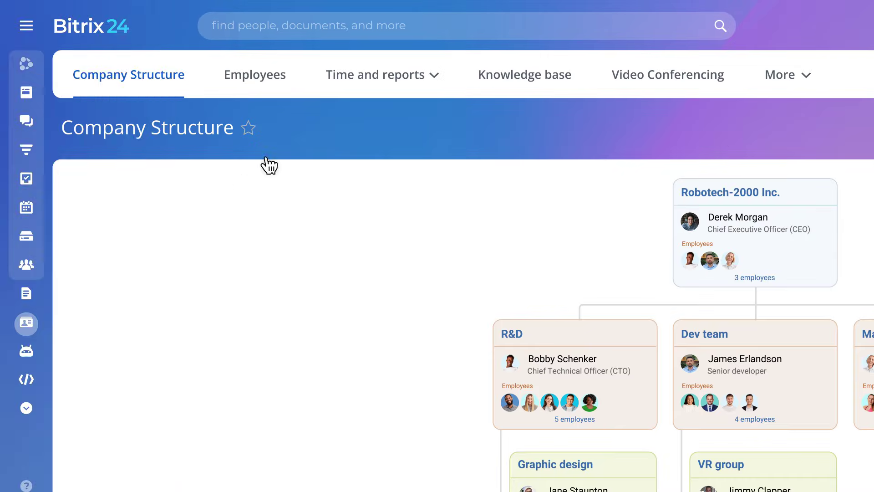
click(365, 76)
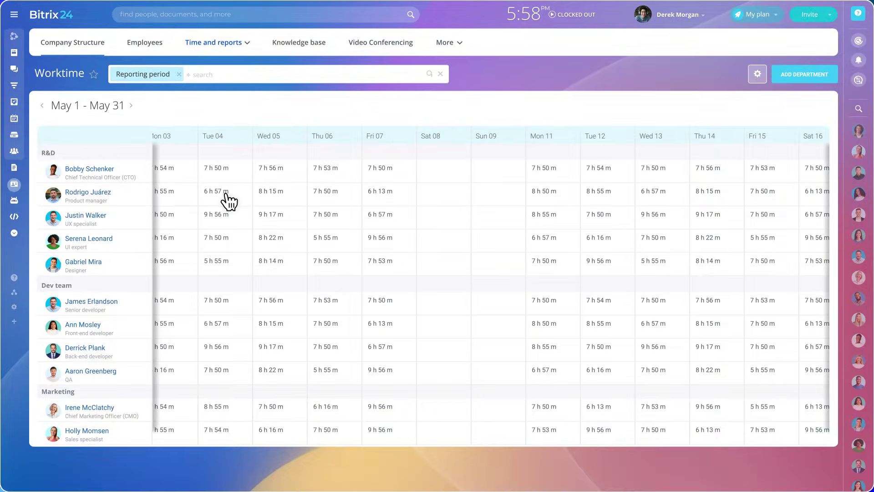
click(225, 194)
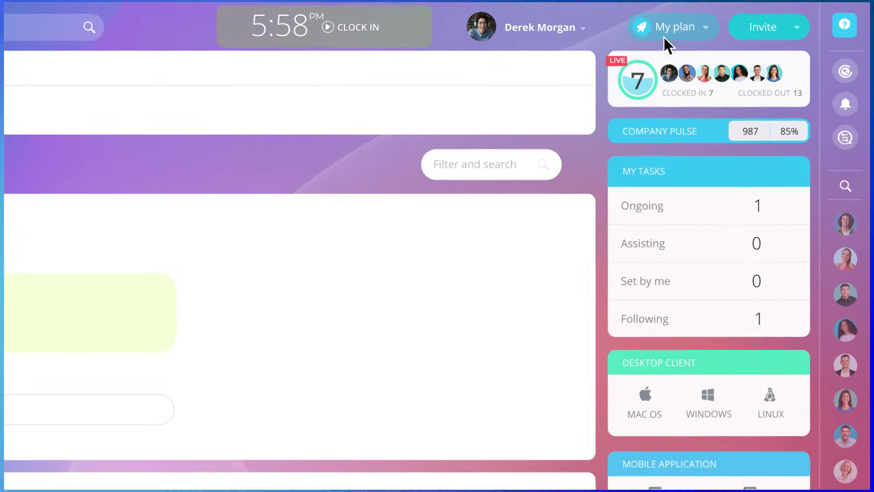
- Open the My plan options from the header
click(709, 50)
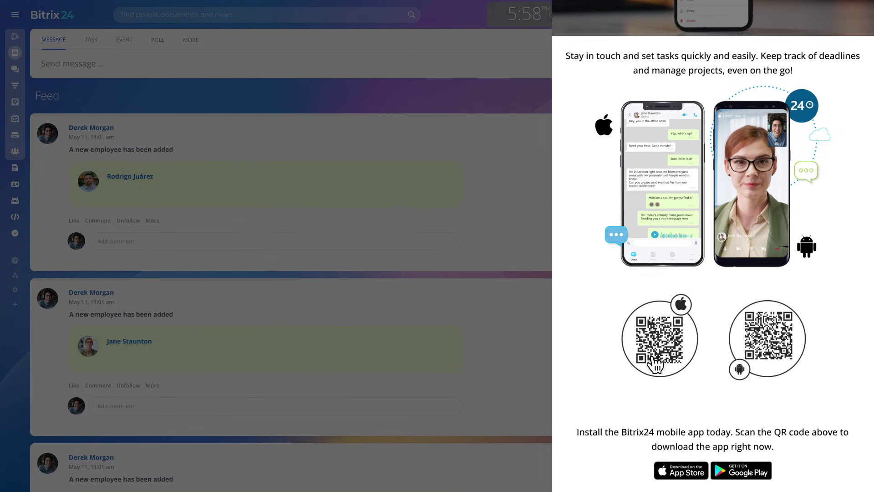
scroll(654, 364, down, 3)
scroll(655, 364, down, 2)
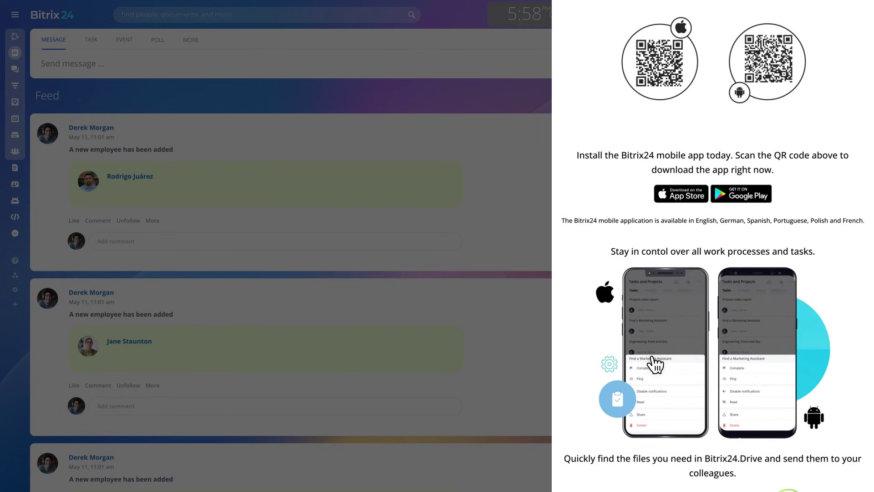